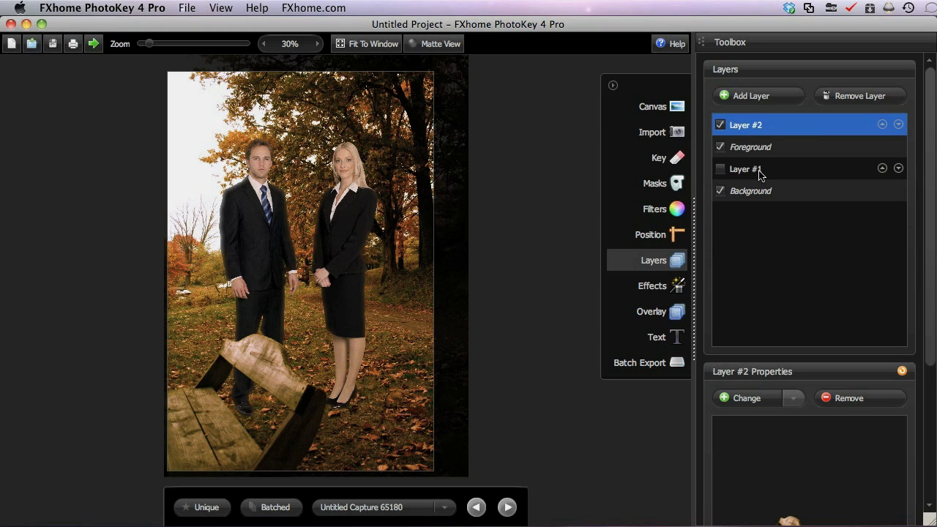
# Step: Toggle the bench layer (Layer #2) off and back on, then untick its Fit to option
pyautogui.click(721, 126)
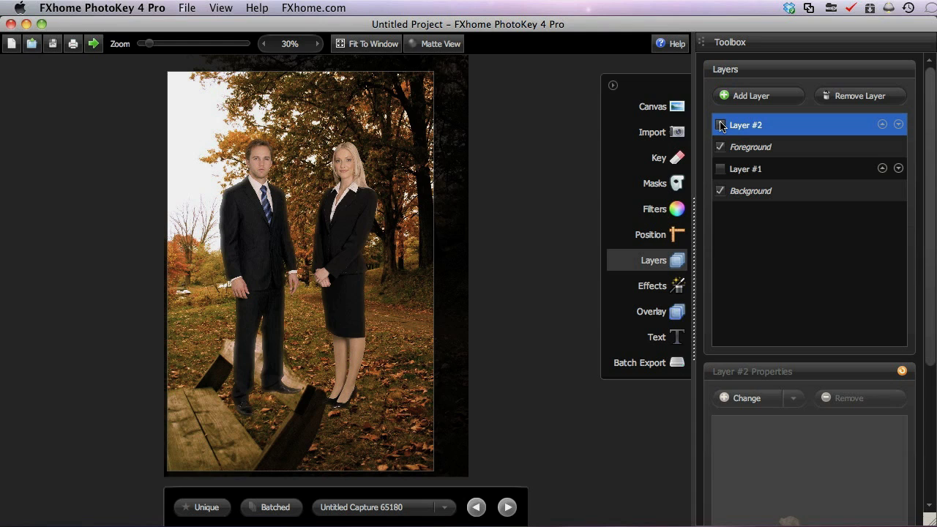
pyautogui.click(721, 125)
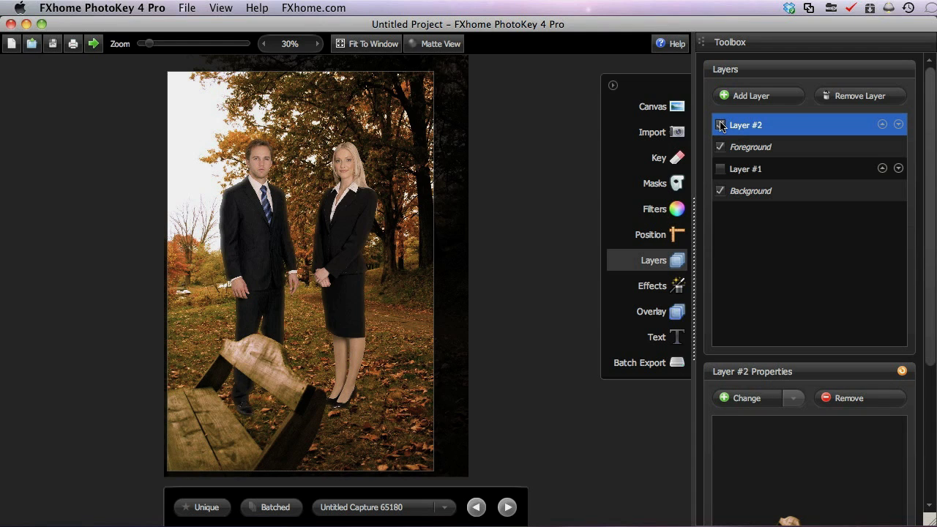
pyautogui.scroll(-5, 809, 293)
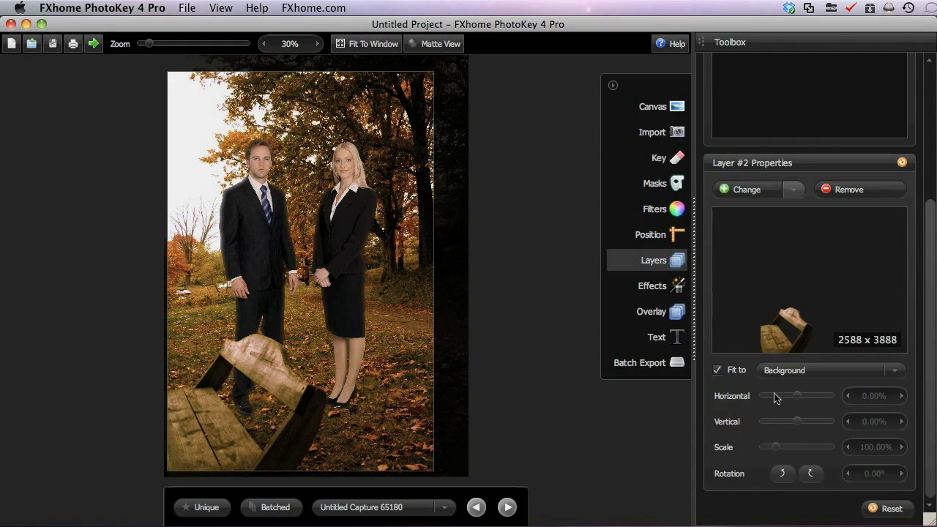
pyautogui.click(718, 370)
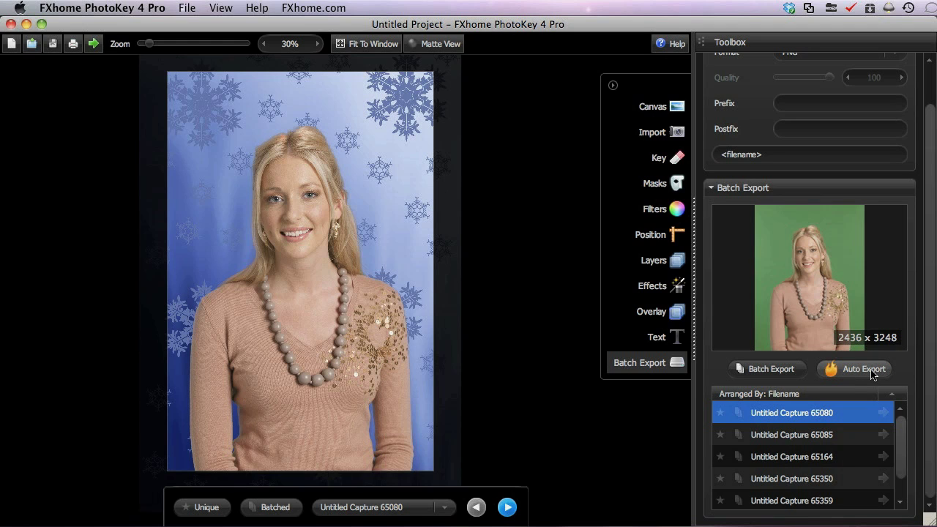
# Step: Check the Import settings, then turn on Auto Export and confirm the chosen export folder
pyautogui.click(652, 135)
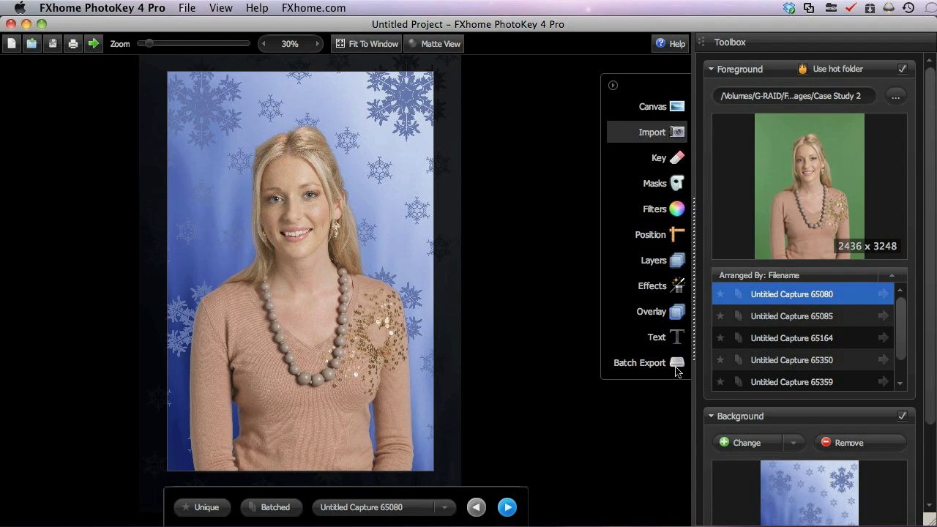
pyautogui.click(652, 365)
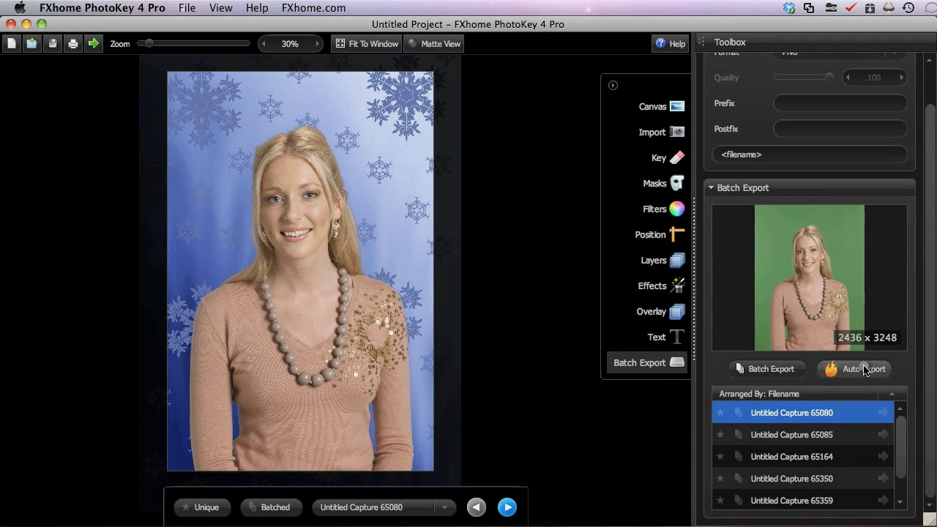
pyautogui.click(868, 370)
pyautogui.click(801, 394)
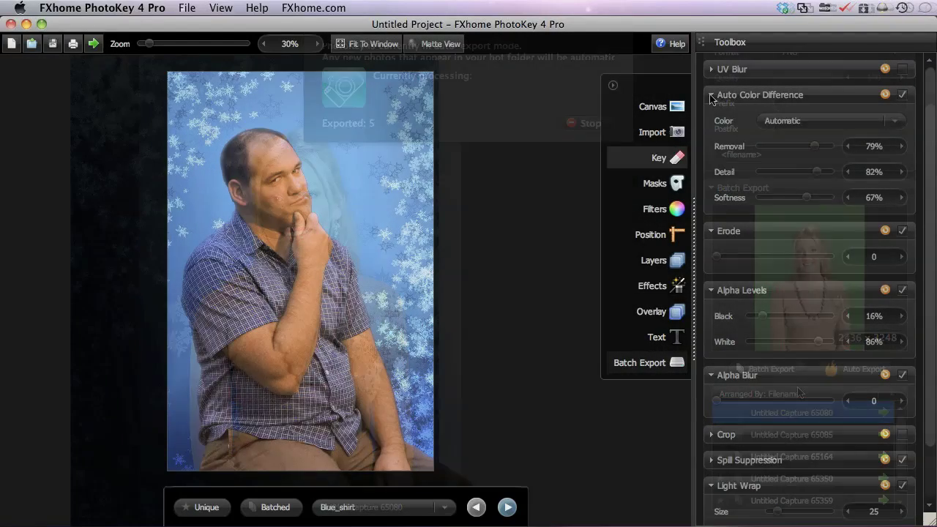
# Step: Collapse the Auto Color Difference section in the Key panel for the Blue_shirt photo
pyautogui.click(711, 95)
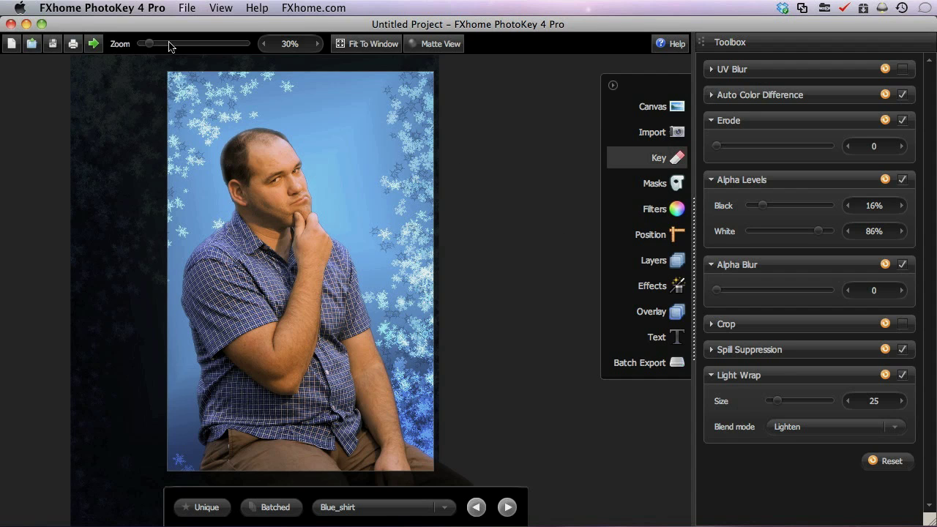
# Step: Zoom to 100% on the man's face and raise Erode from 0 to 2
pyautogui.click(205, 46)
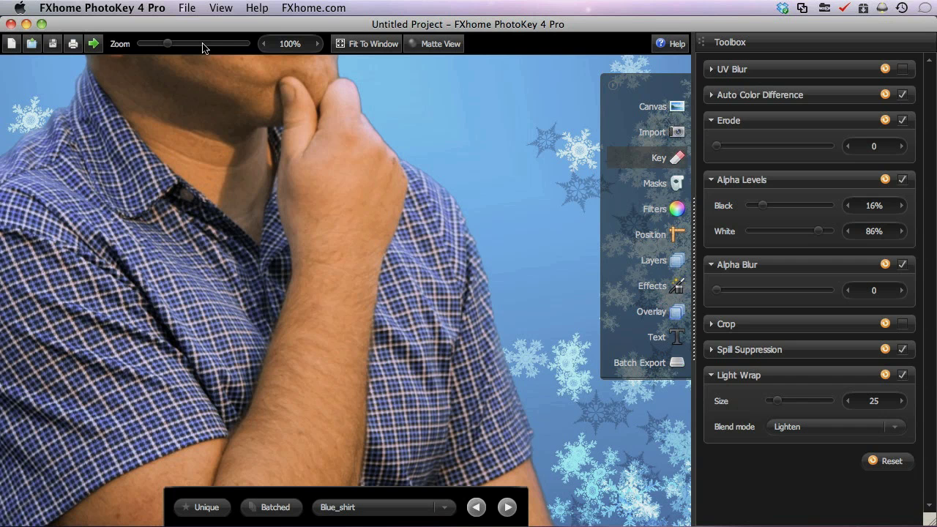
pyautogui.moveTo(139, 69)
pyautogui.mouseDown()
pyautogui.moveTo(252, 205)
pyautogui.moveTo(356, 296)
pyautogui.mouseUp()
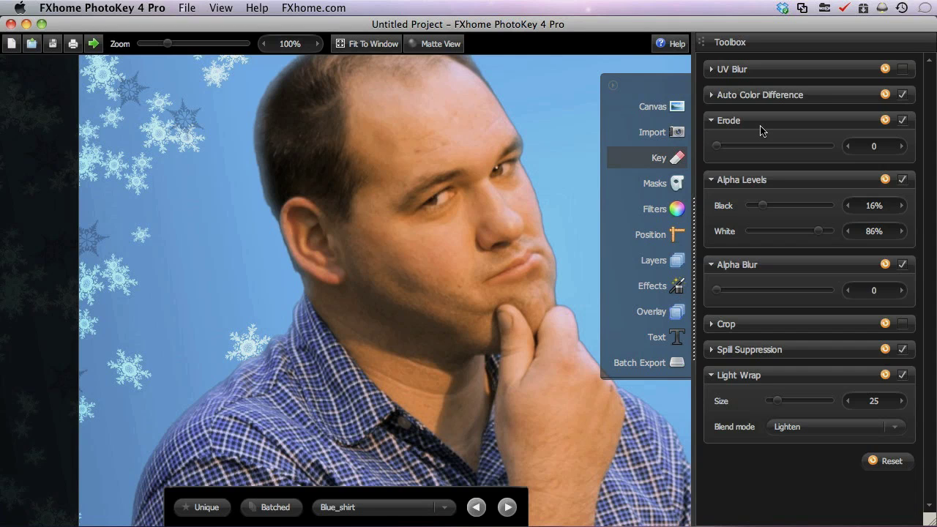
pyautogui.click(902, 146)
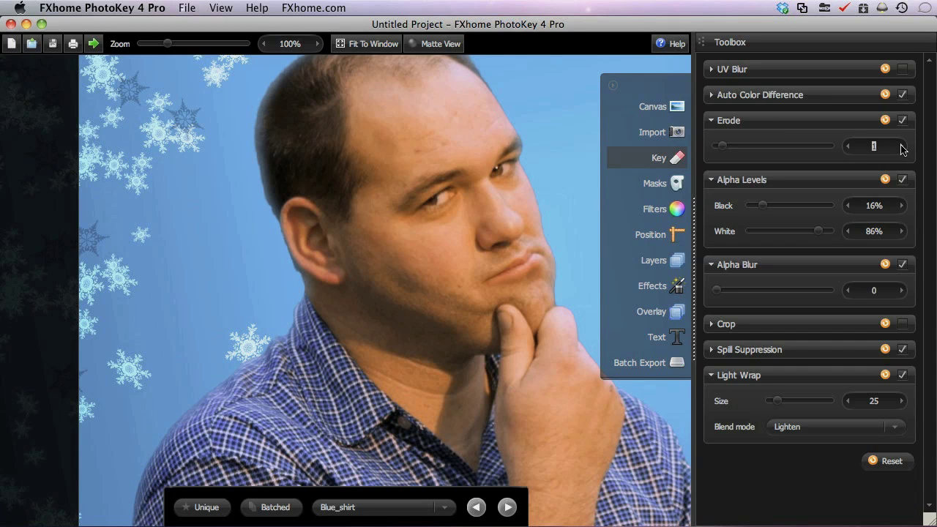
pyautogui.click(902, 146)
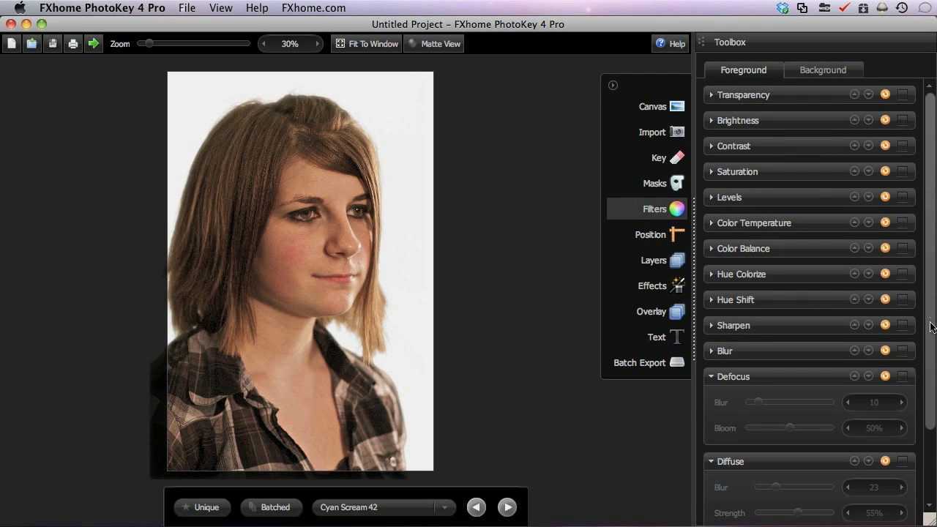
# Step: Try the Defocus filter, turn it back off, and apply Diffuse instead
pyautogui.scroll(-3, 931, 327)
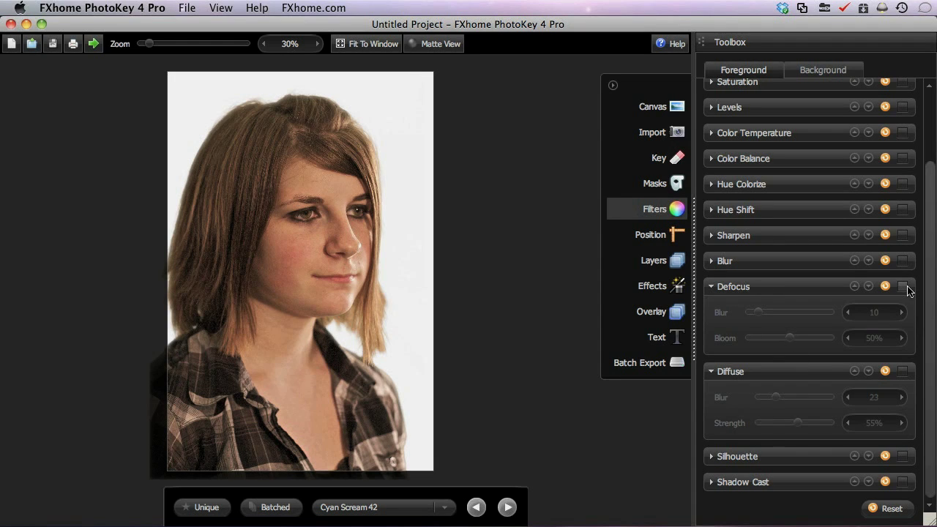
pyautogui.click(904, 287)
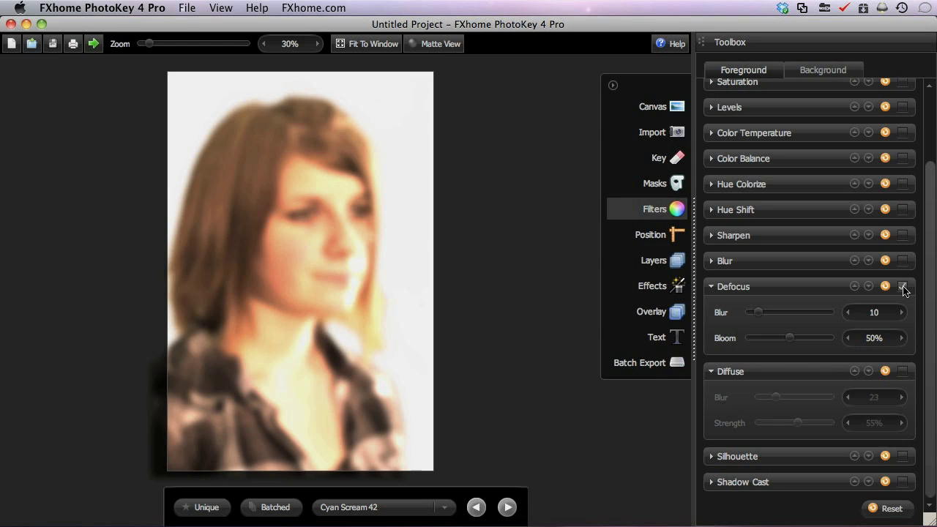
pyautogui.click(904, 287)
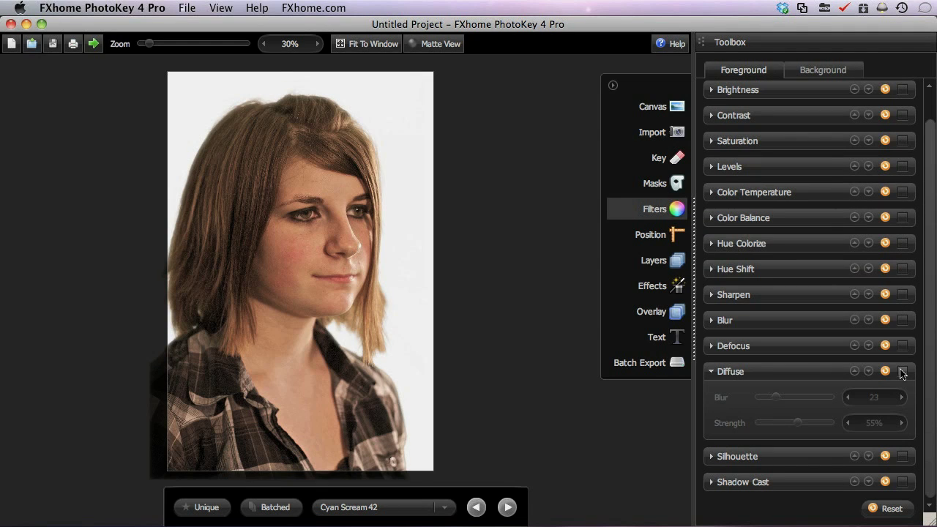
pyautogui.click(902, 372)
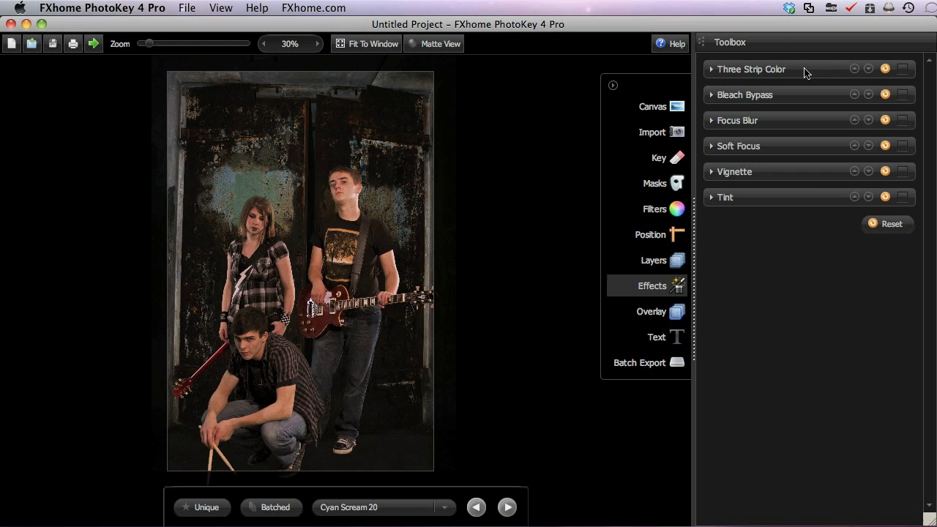
# Step: Preview Three Strip Color and Bleach Bypass, remove both, and keep the Focus Blur effect
pyautogui.click(904, 69)
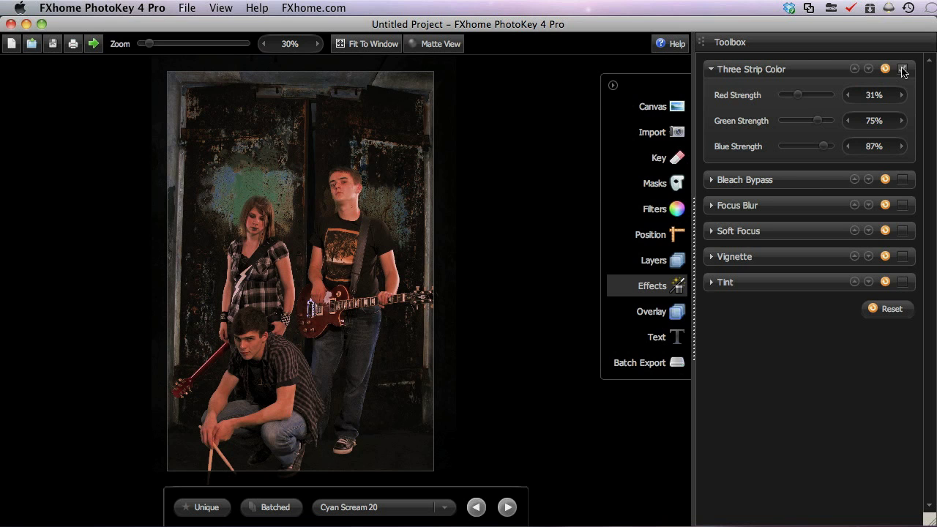
pyautogui.click(904, 69)
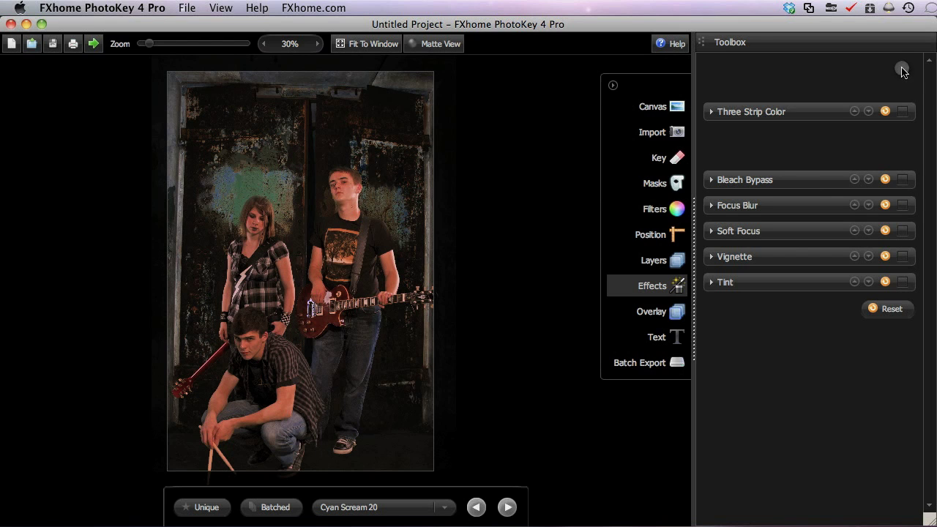
pyautogui.click(903, 95)
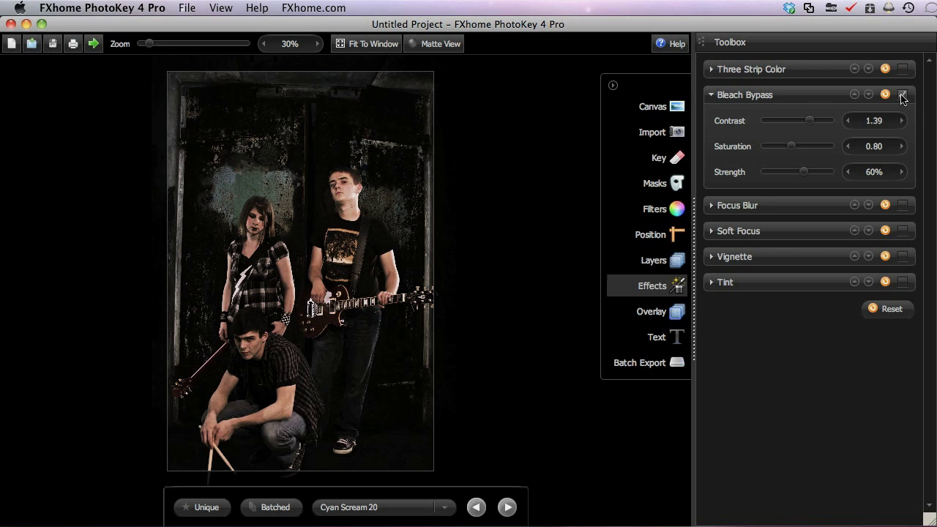
pyautogui.click(903, 94)
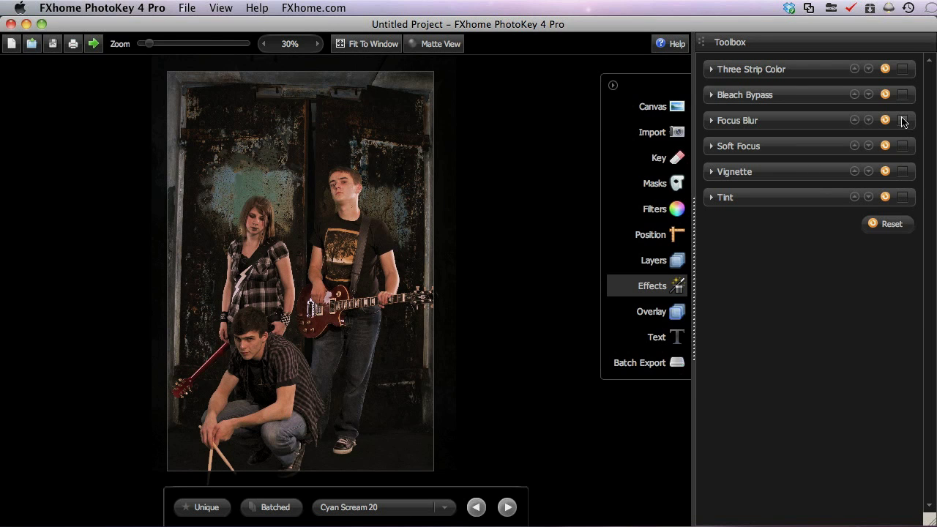
pyautogui.click(904, 121)
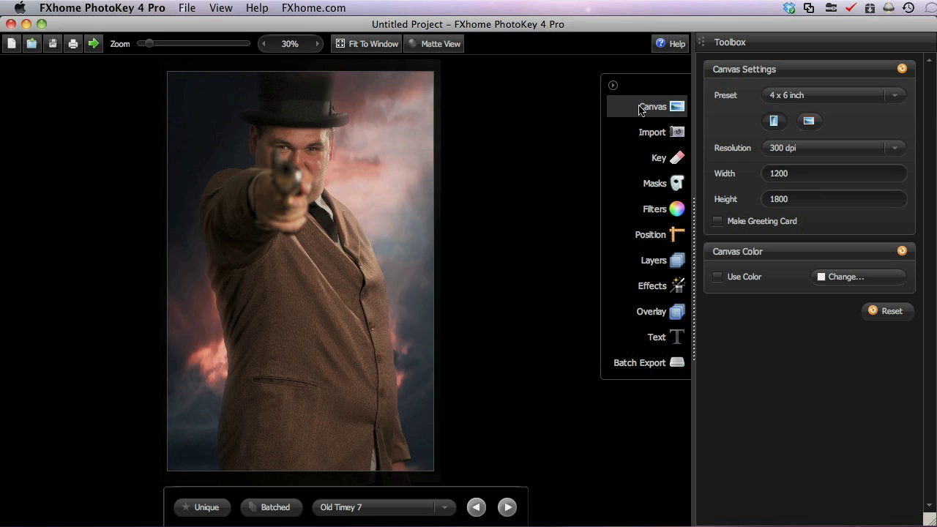
# Step: Leave the canvas Preset unchanged and set a custom canvas width of 4000
pyautogui.click(901, 99)
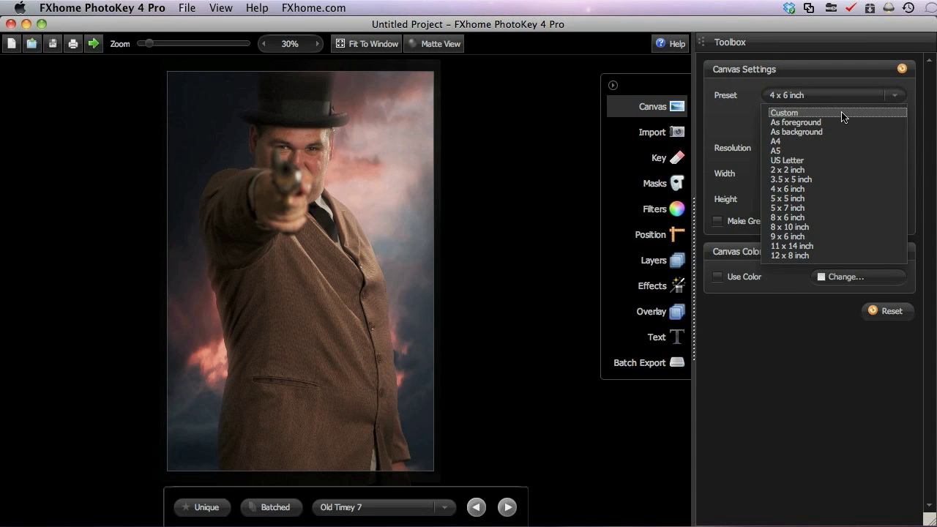
pyautogui.click(842, 115)
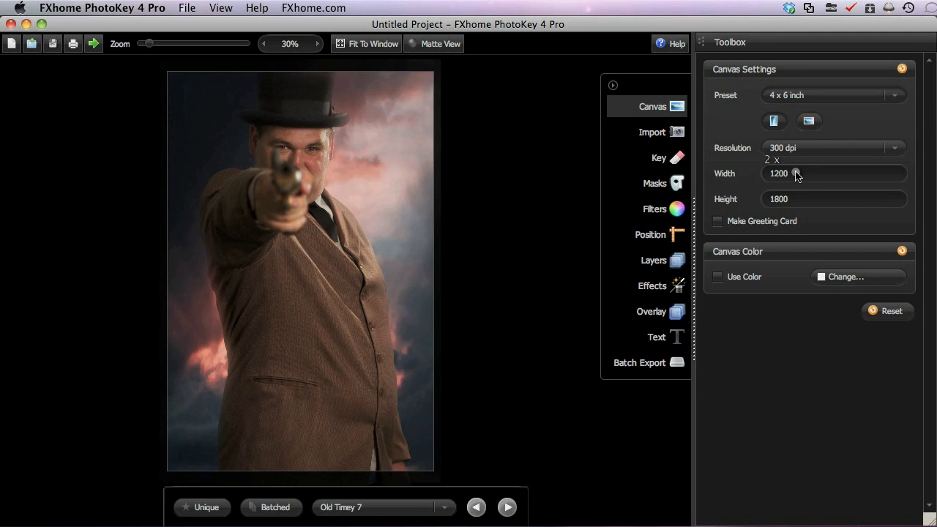
pyautogui.write('40')
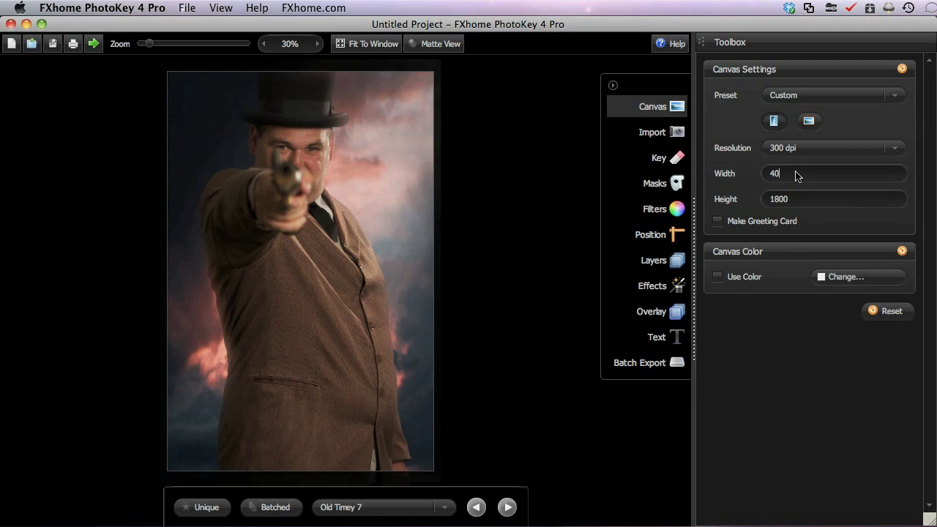
pyautogui.write('00')
pyautogui.press('Tab')
pyautogui.press('Return')
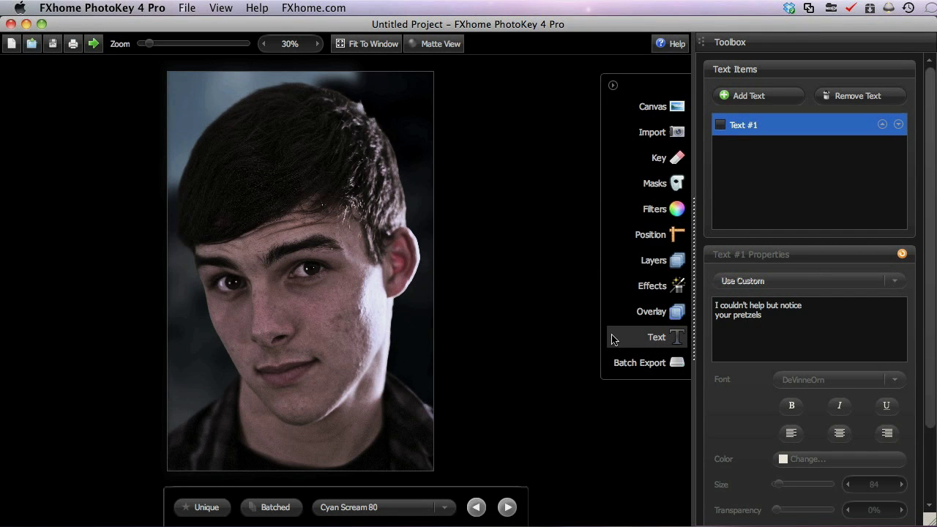
# Step: Make caption Text #1 visible, centre-align its lines, and rotate it slightly clockwise
pyautogui.click(720, 125)
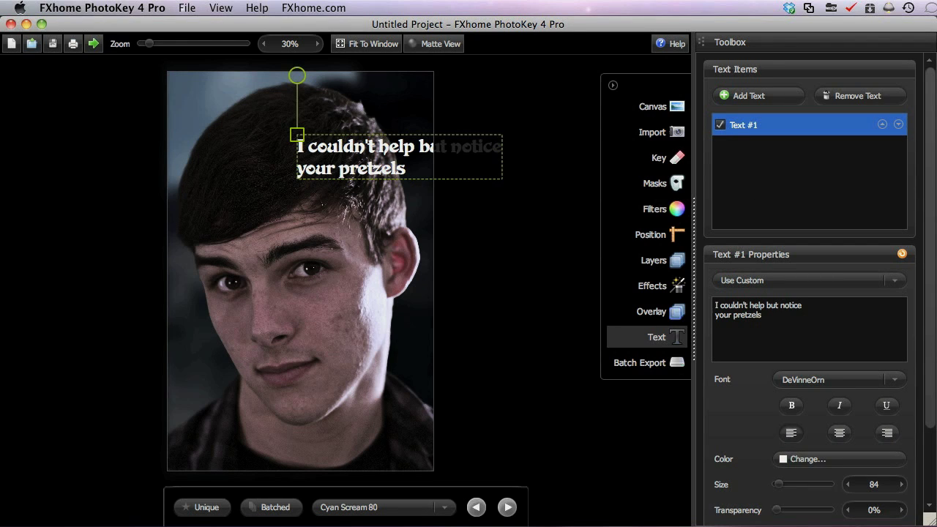
pyautogui.click(839, 434)
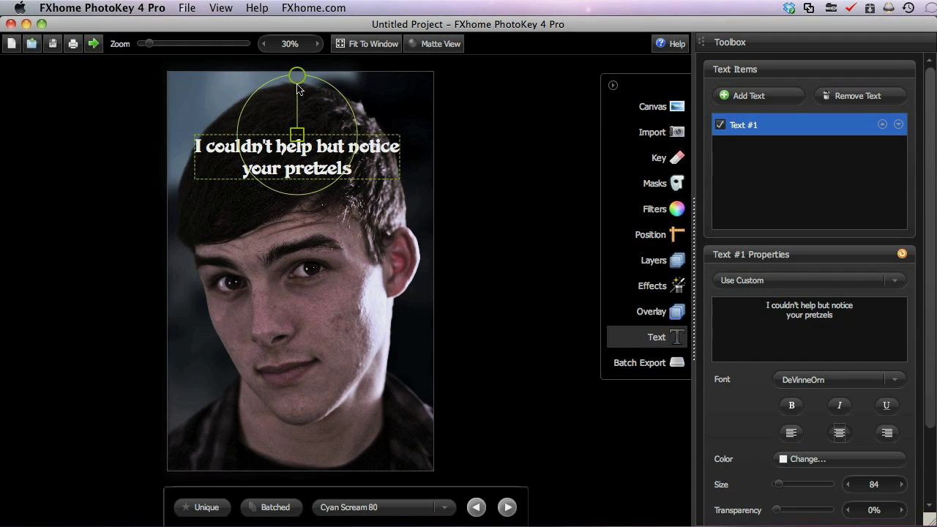
pyautogui.moveTo(298, 76); pyautogui.dragTo(296, 83)
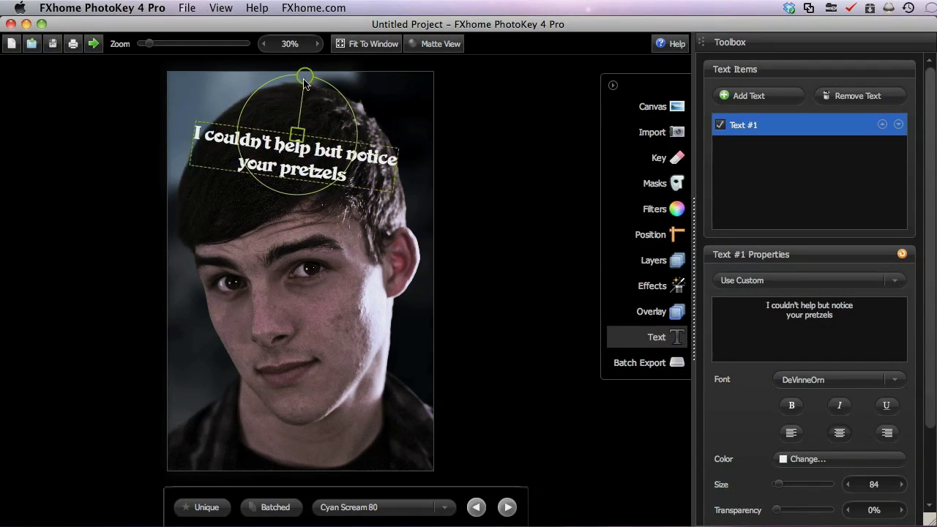